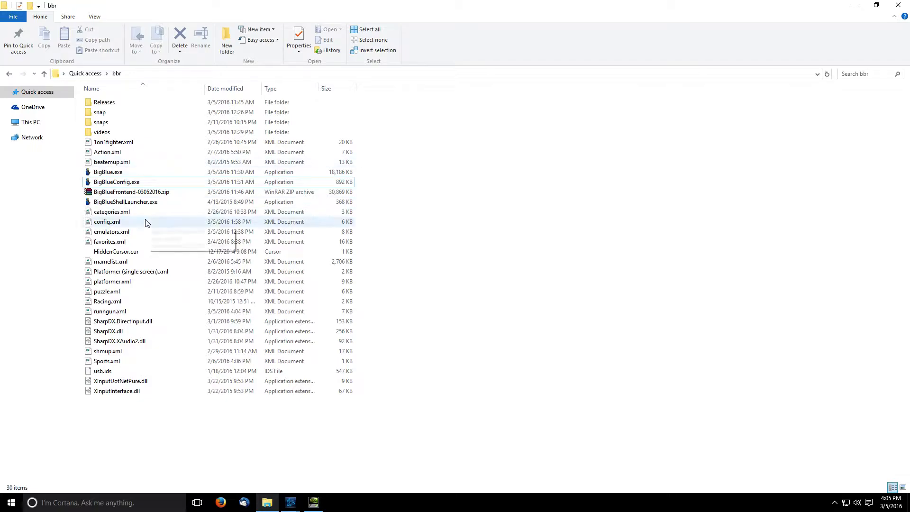
Open BigBlueConfig.exe and review the control options, including the Global Inputs setting
click(126, 185)
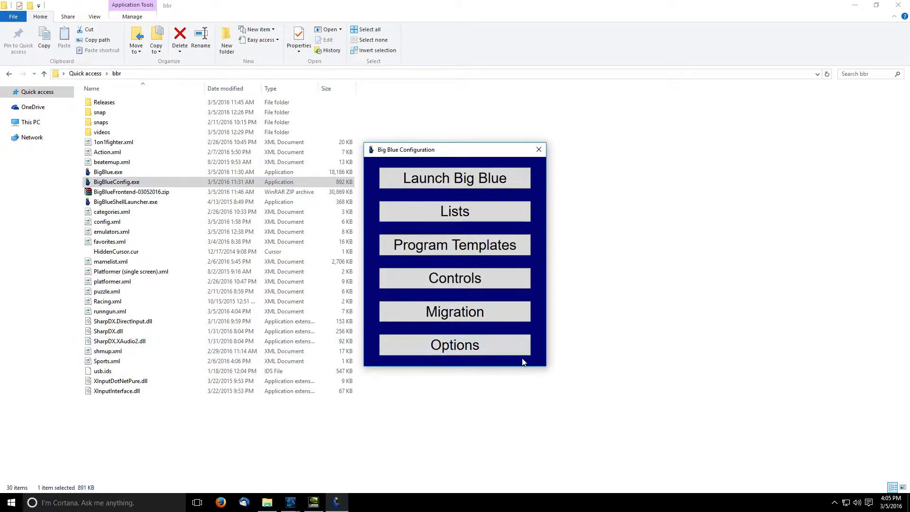
drag(447, 152, 429, 147)
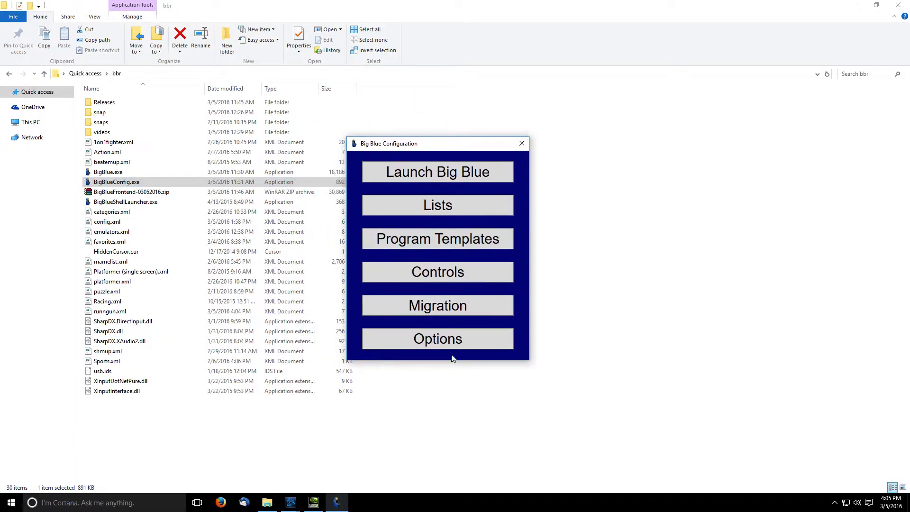
click(438, 348)
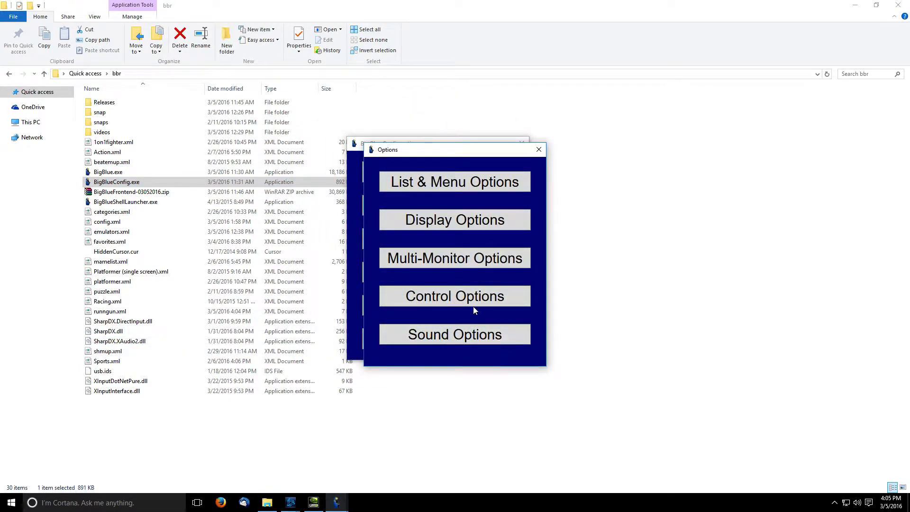
click(415, 297)
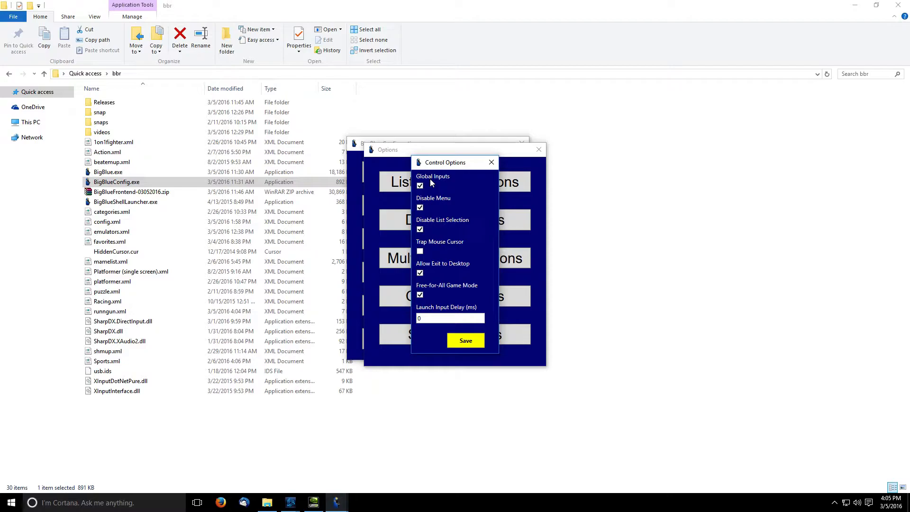
click(492, 163)
Set the display to 1024 by 768 pixels in windowed mode without hiding the mouse cursor, save, and close the configuration
click(499, 219)
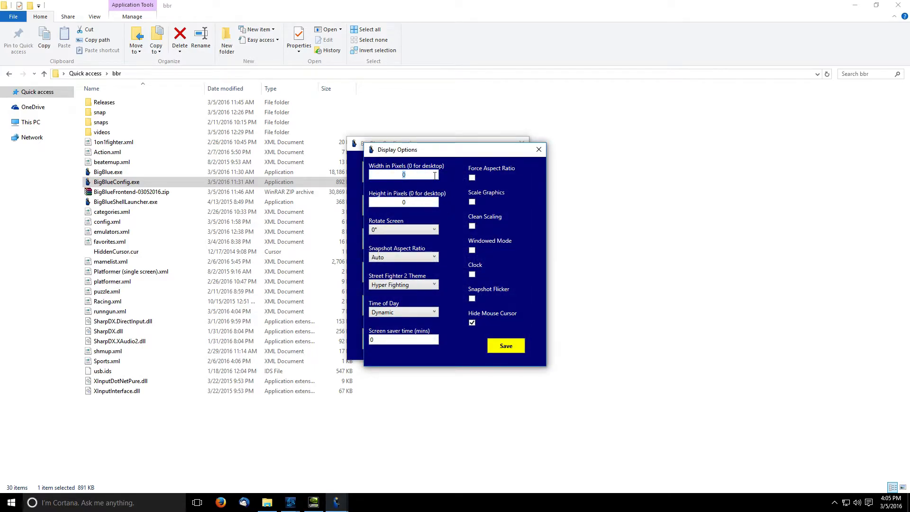
text(1024)
key(Tab)
text(7)
click(472, 251)
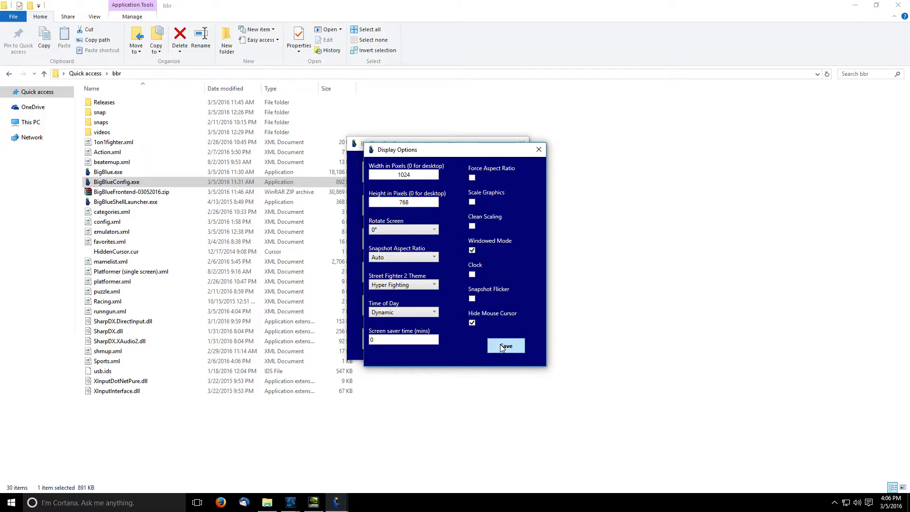
click(473, 323)
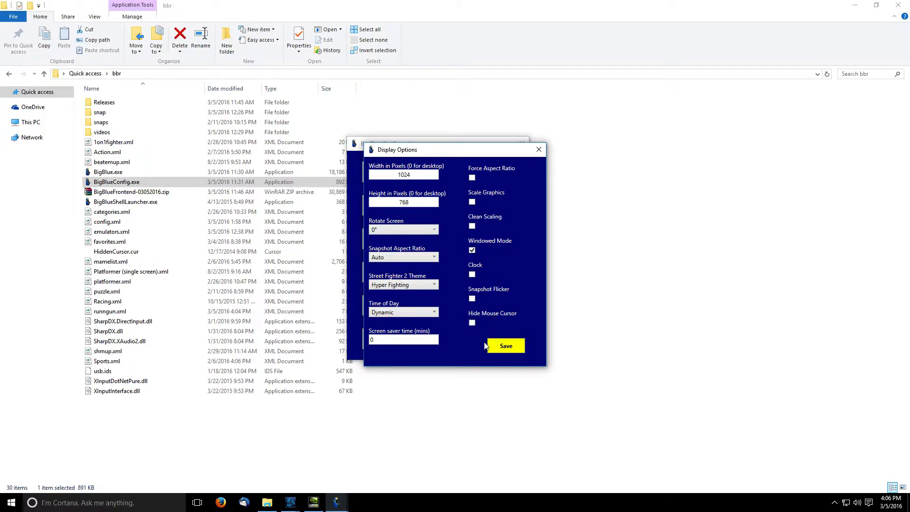
click(497, 348)
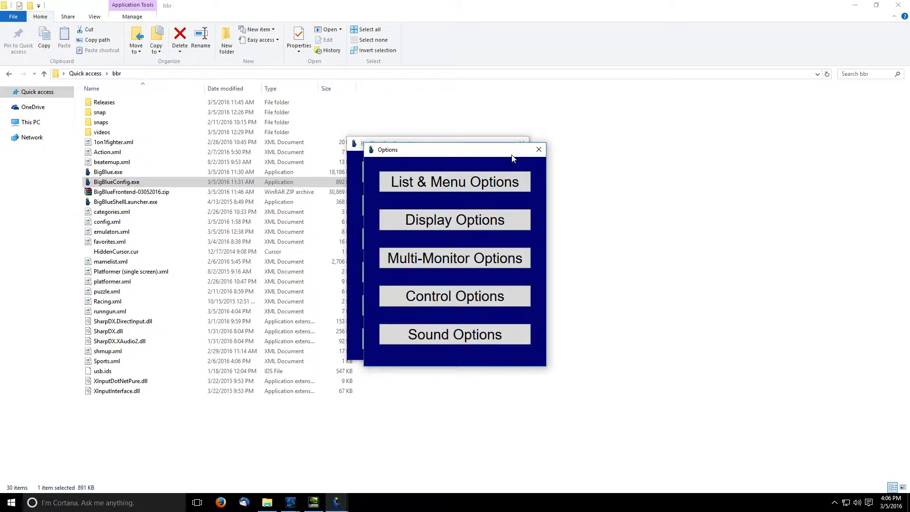
click(538, 150)
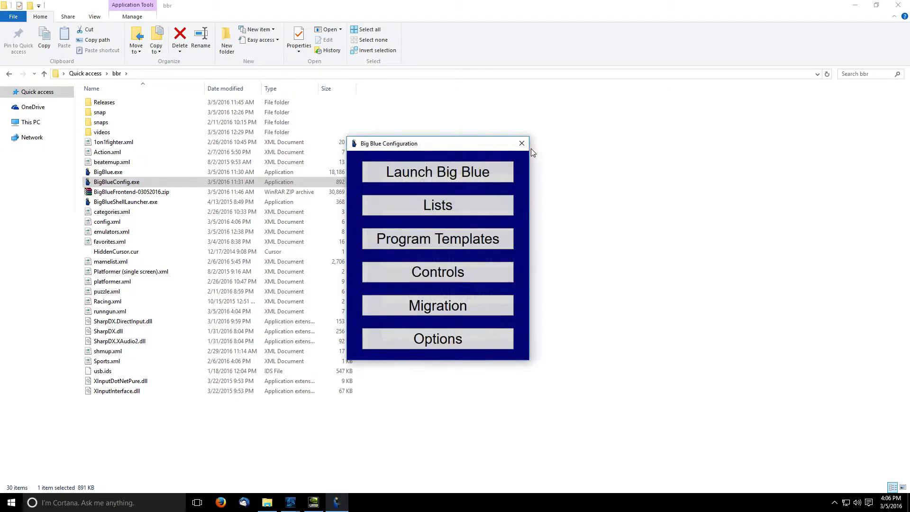
click(522, 143)
Launch BigBlue.exe and arrange its window beside the NVIDIA Control Panel to check how inputs behave with Global Inputs enabled
click(105, 174)
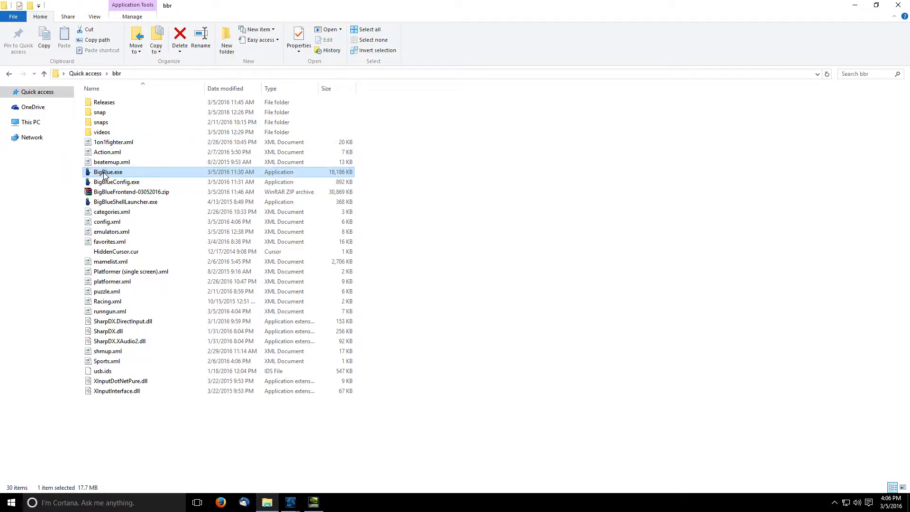
double_click(105, 174)
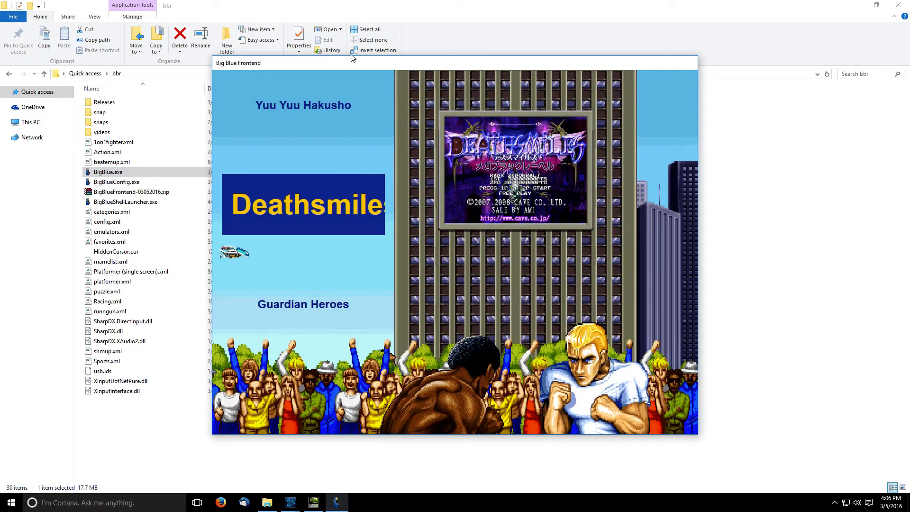
drag(351, 64, 531, 21)
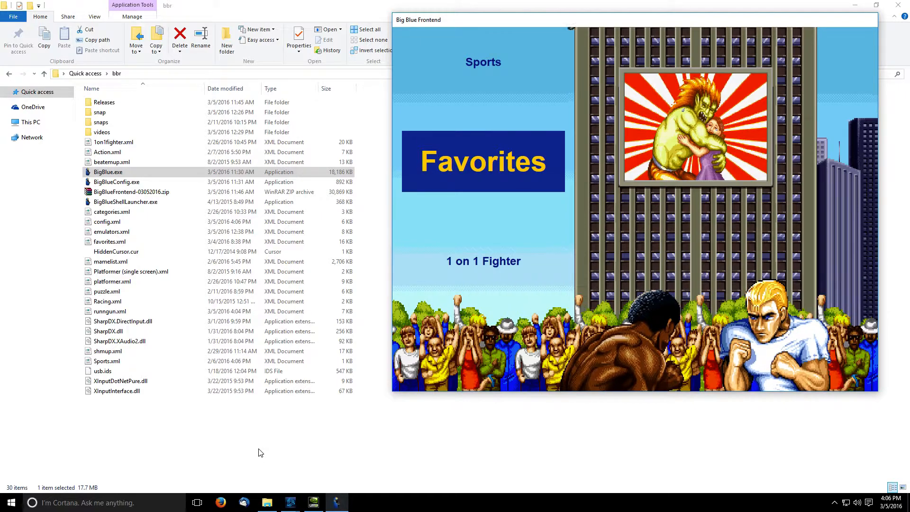
click(312, 502)
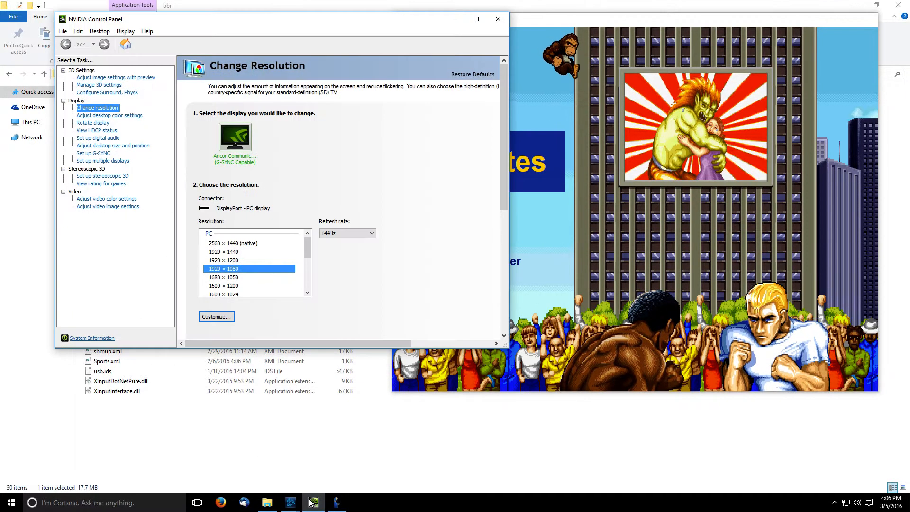
drag(224, 26, 188, 83)
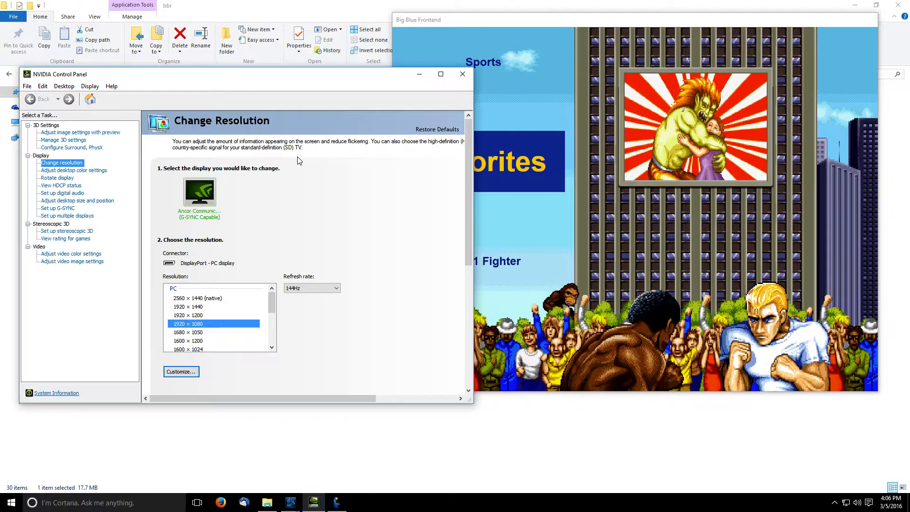
Bring the Big Blue Frontend window into focus, exit it, and return to the bbr folder
click(738, 26)
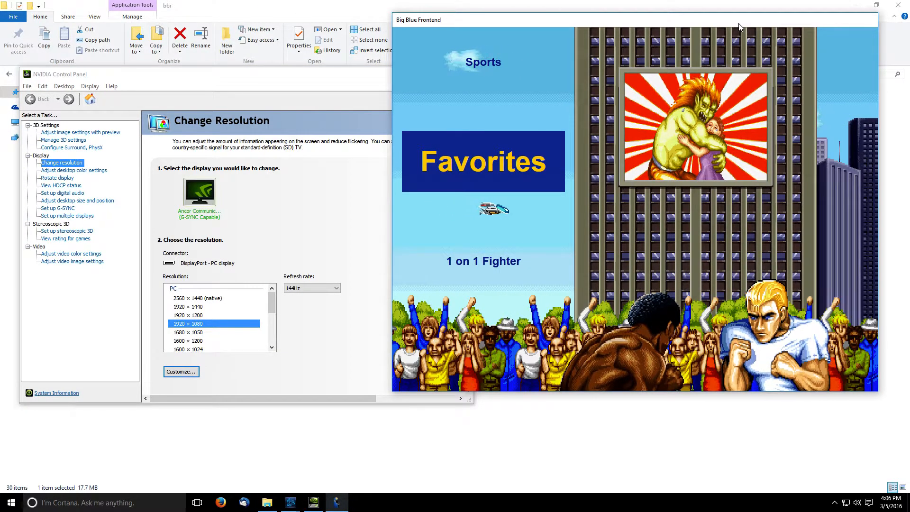
key(Escape)
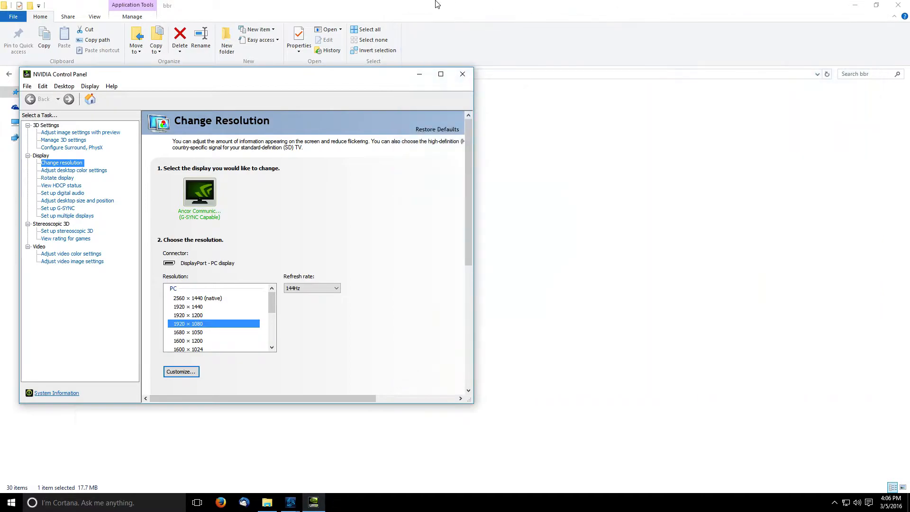
click(254, 4)
Reopen BigBlueConfig.exe, disable Global Inputs in the control options, save, and close the configuration
click(118, 182)
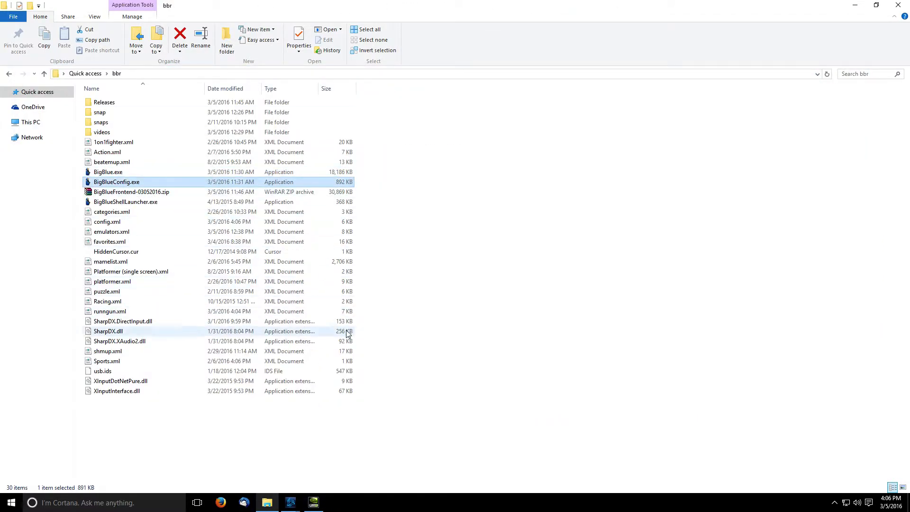
key(Return)
click(480, 271)
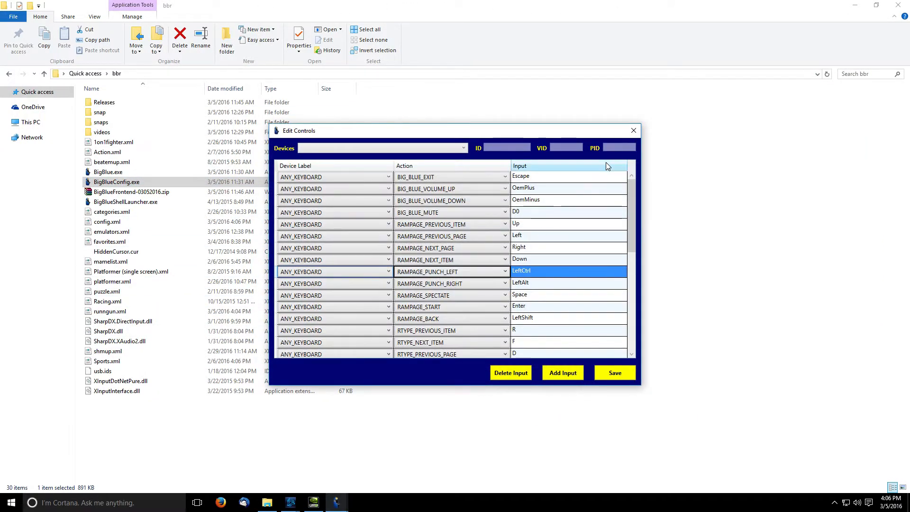
click(634, 131)
click(451, 345)
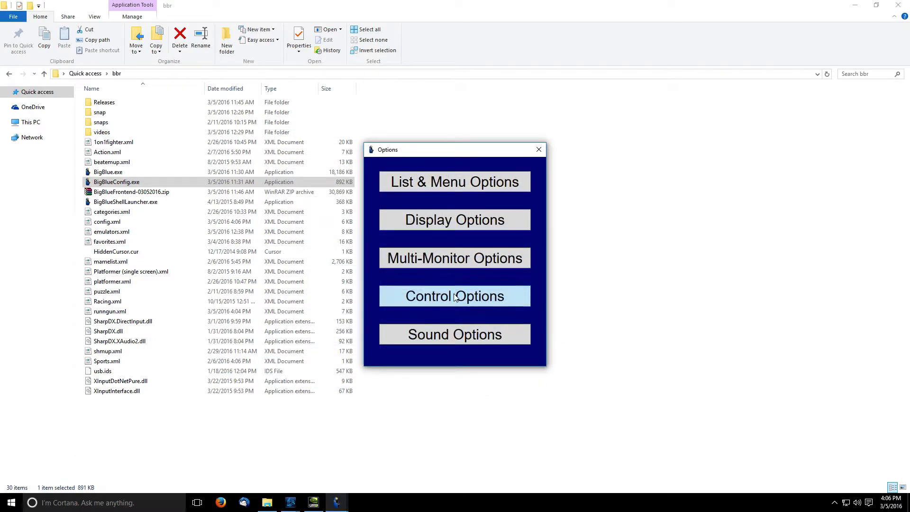
click(455, 297)
click(460, 340)
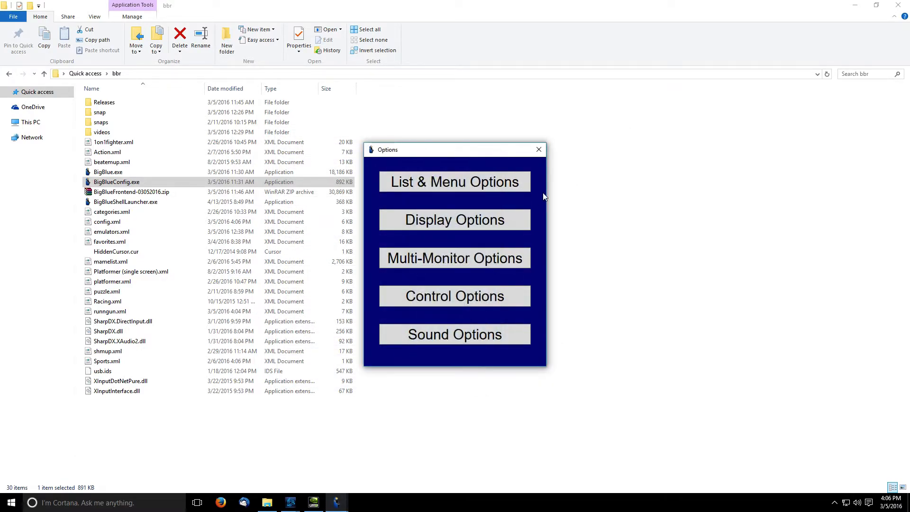
click(539, 150)
click(539, 150)
Run BigBlue.exe again and focus the NVIDIA Control Panel beside it to check input behaviour with Global Inputs off
click(102, 173)
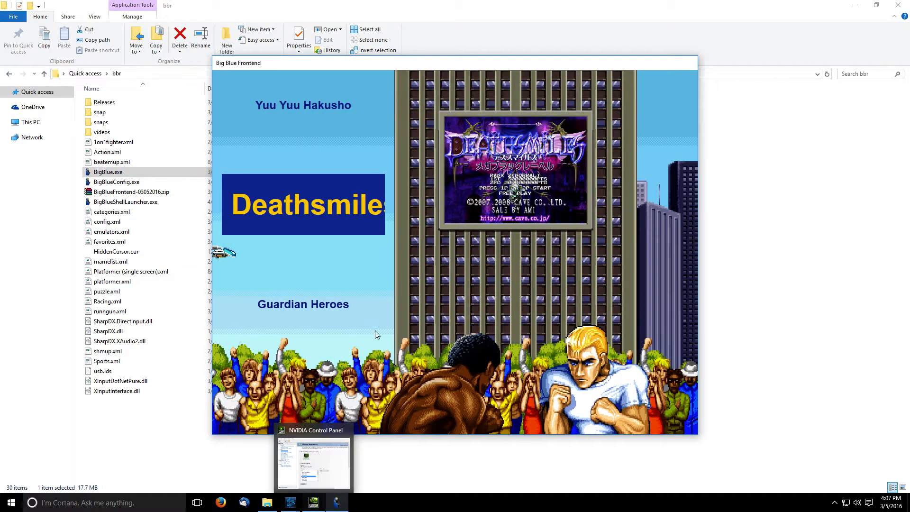
drag(388, 63, 560, 40)
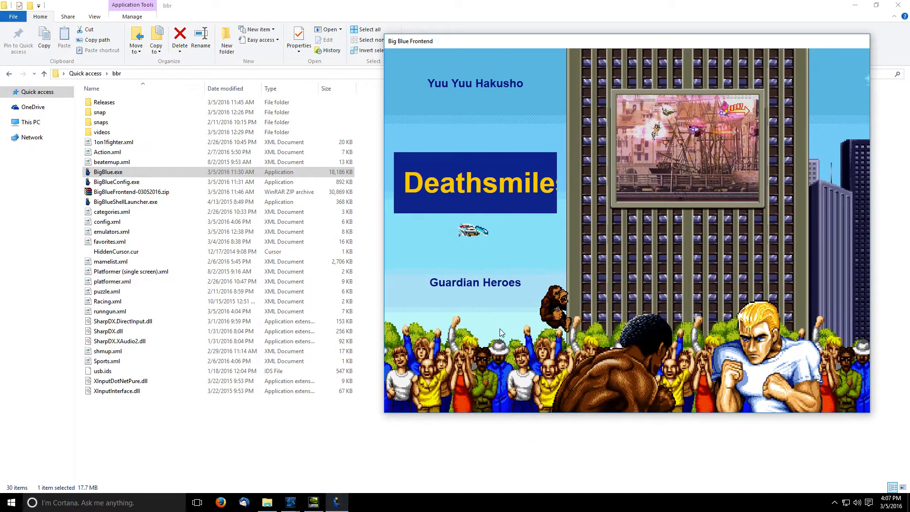
key(Escape)
click(314, 503)
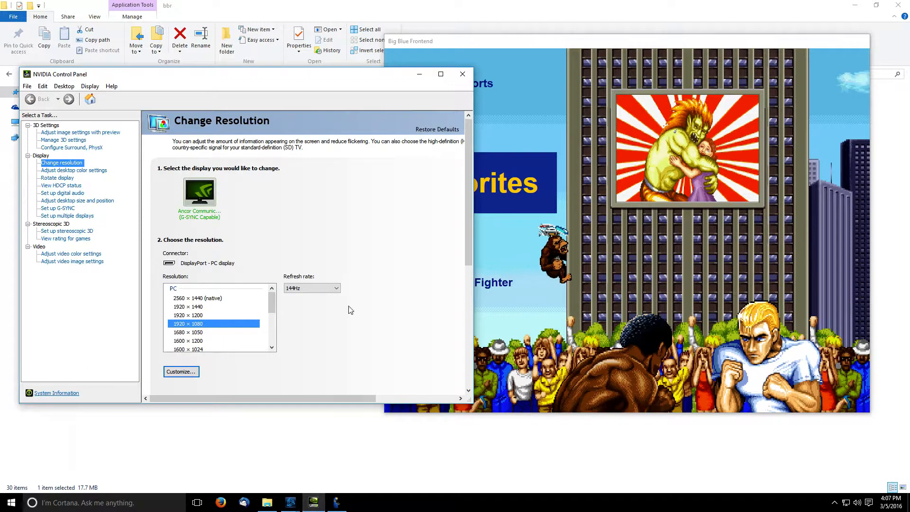
drag(243, 78, 244, 95)
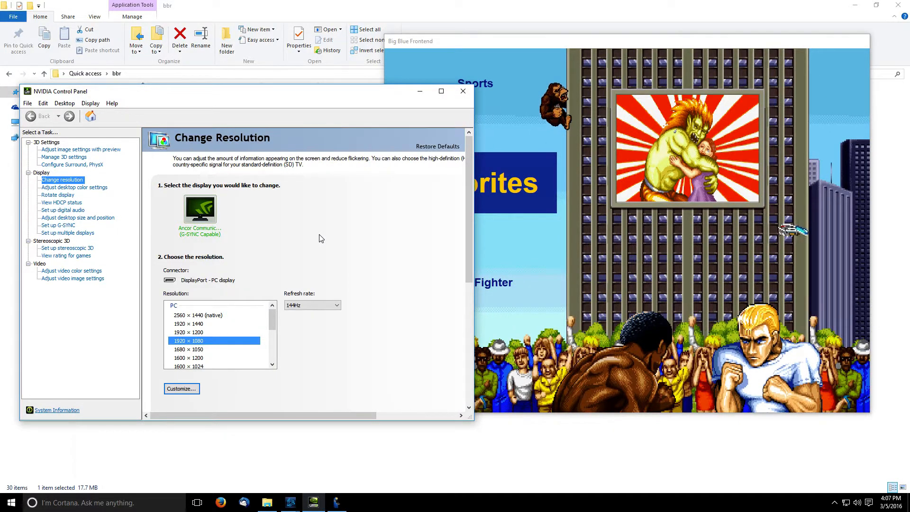
Refocus the Big Blue Frontend to test its inputs, exit it, and close the NVIDIA Control Panel
click(667, 220)
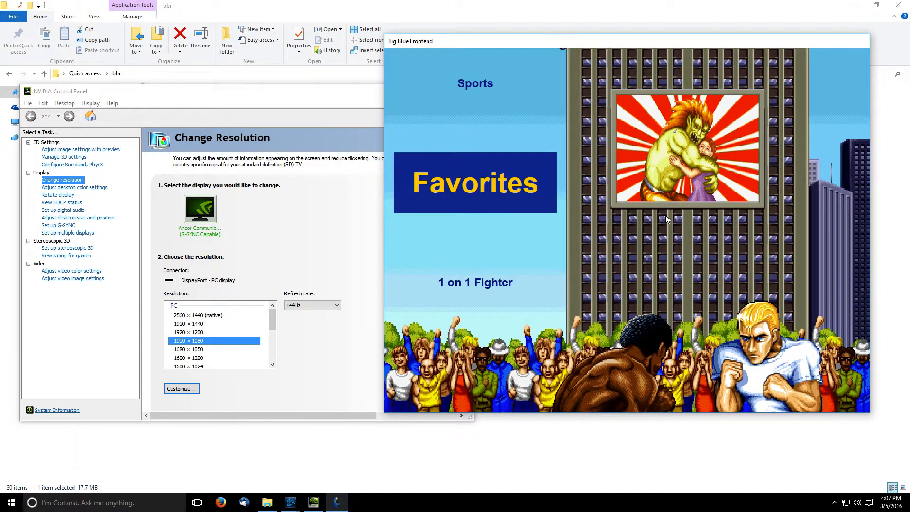
key(Return)
key(Escape)
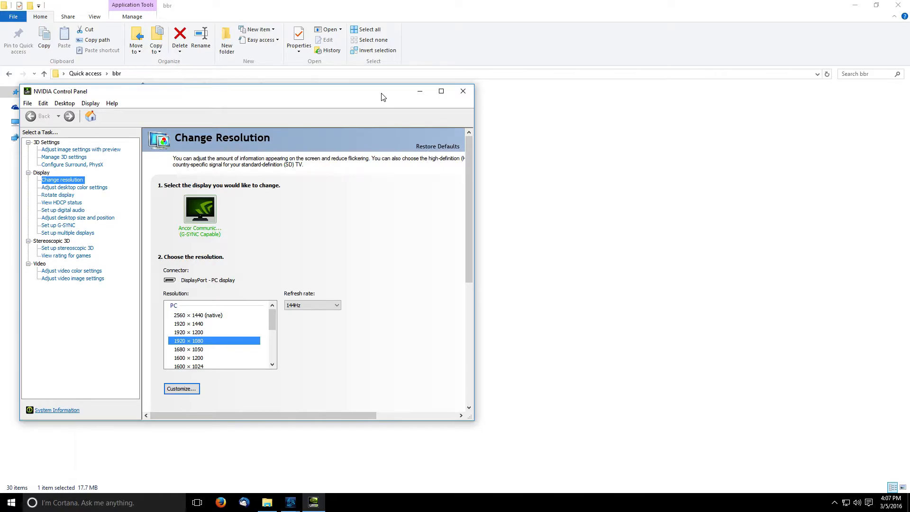
click(463, 91)
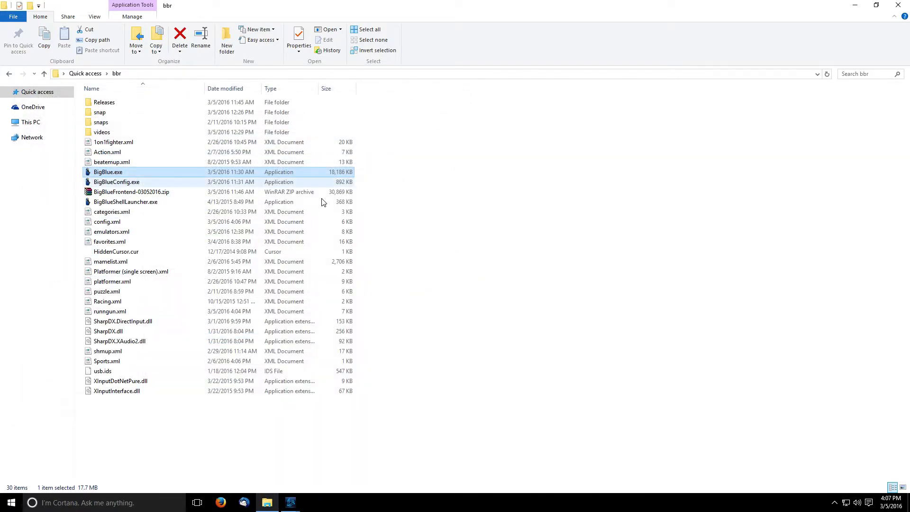
Enable Global Inputs in the control options of BigBlueConfig.exe and save the change
double_click(124, 183)
click(468, 339)
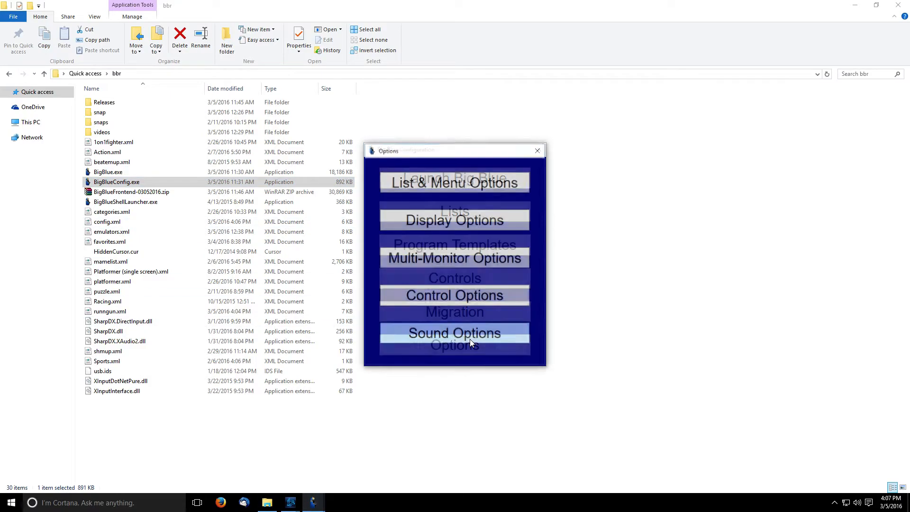
click(458, 297)
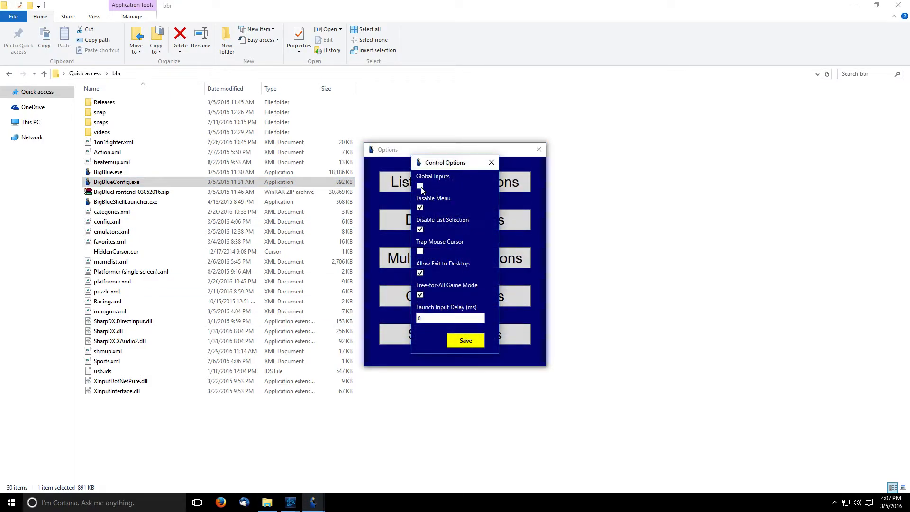
click(420, 186)
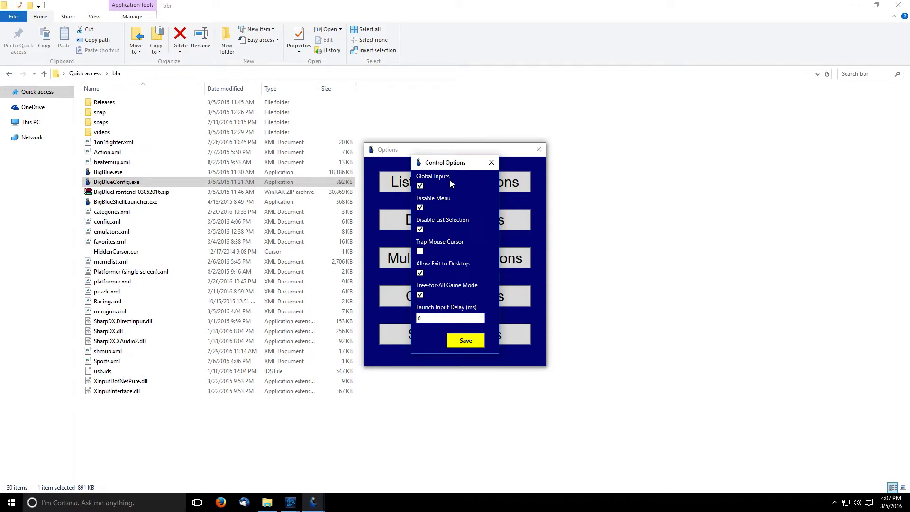
click(467, 342)
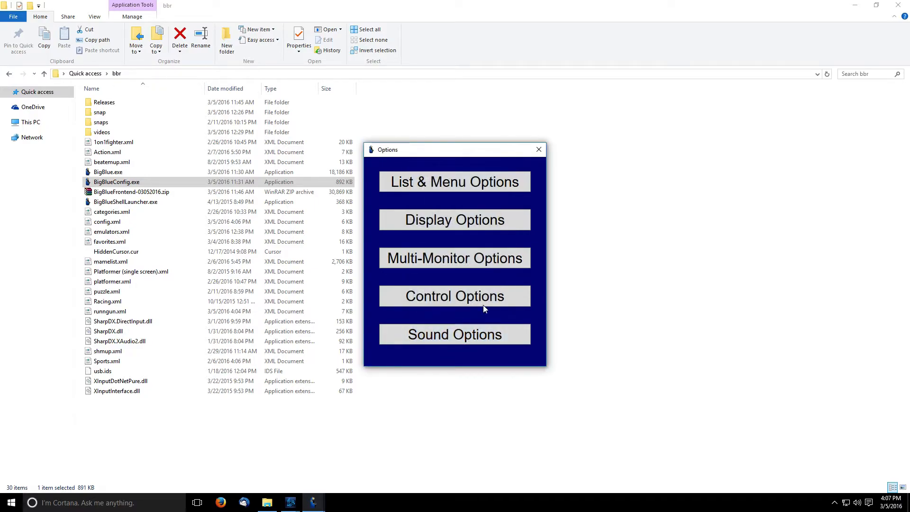
click(539, 150)
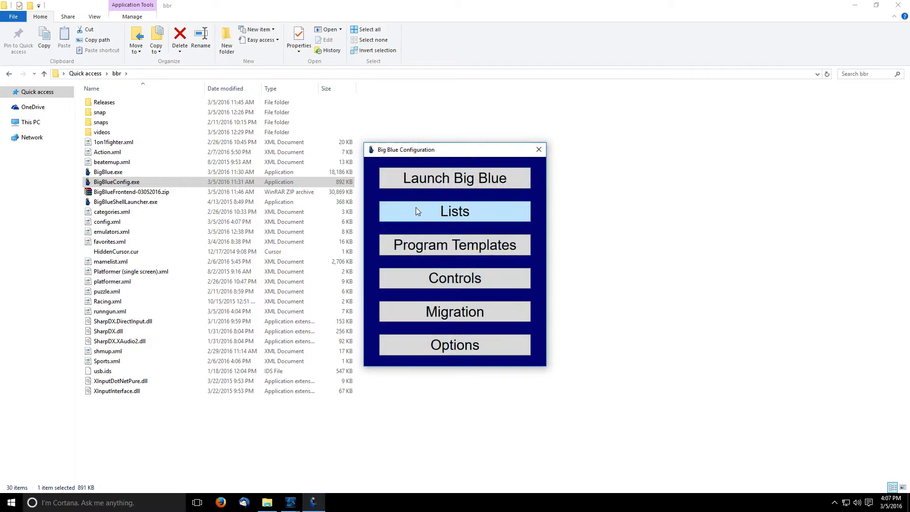
Open the Dolphin Blue item of the Run n' Gun list for editing
click(463, 215)
scroll(410, 252, down, 1)
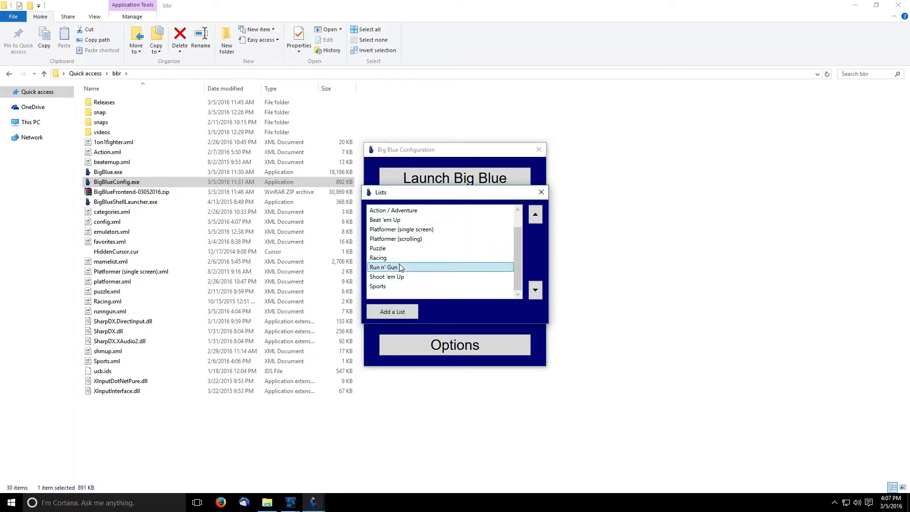
click(400, 269)
click(363, 348)
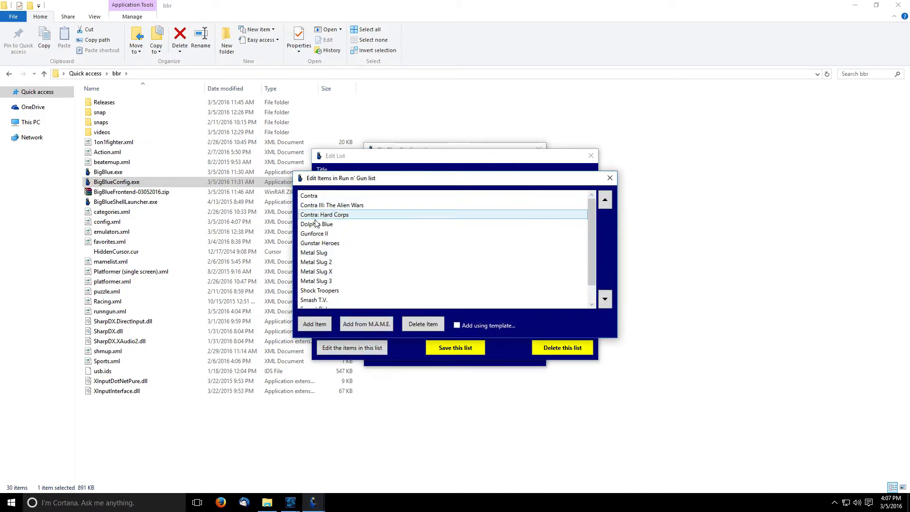
double_click(318, 225)
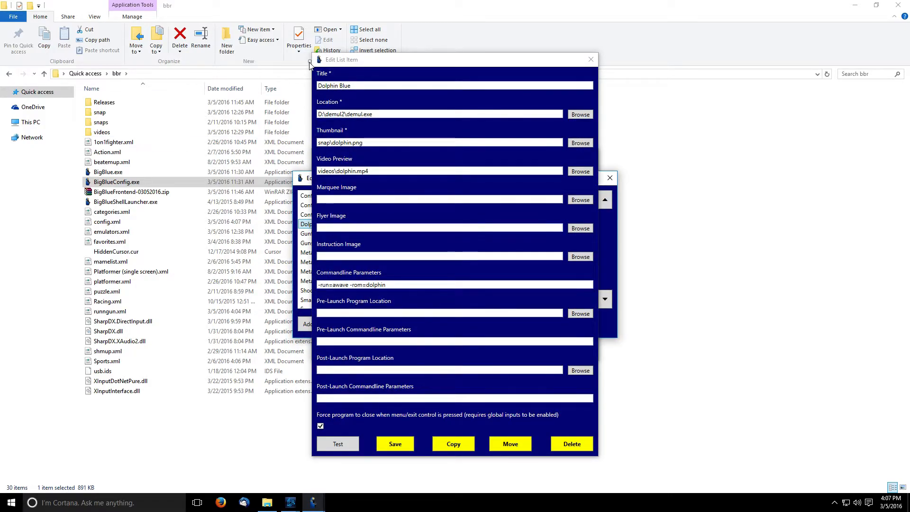
Examine the program location and commandline parameters of the Dolphin Blue item, and close the item and list windows
drag(373, 114, 310, 118)
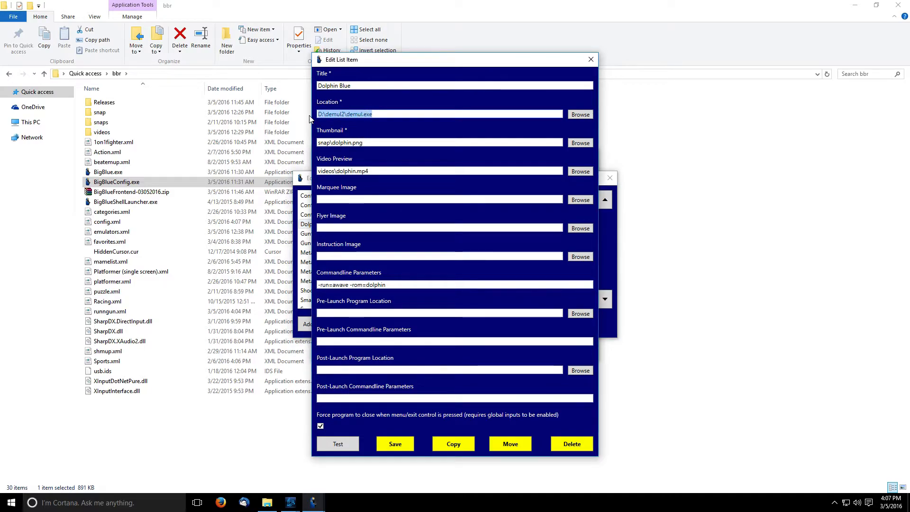
drag(386, 285, 329, 286)
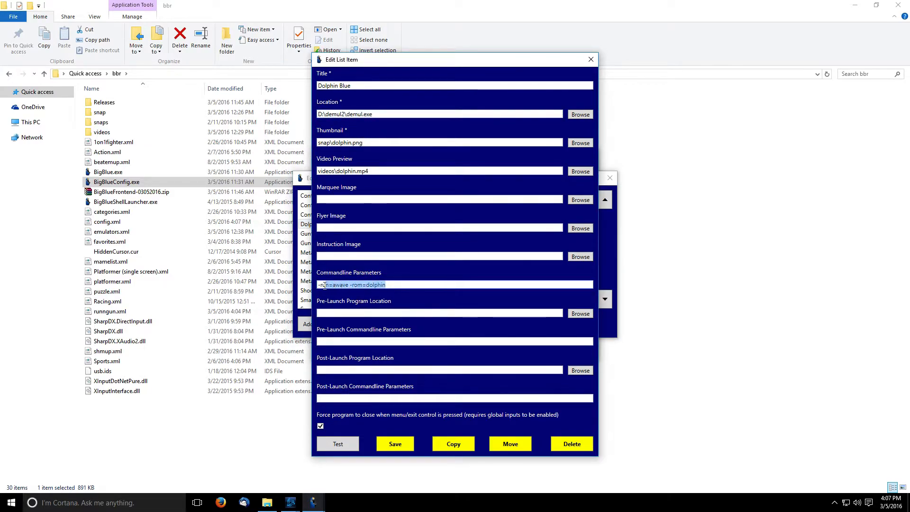
click(343, 284)
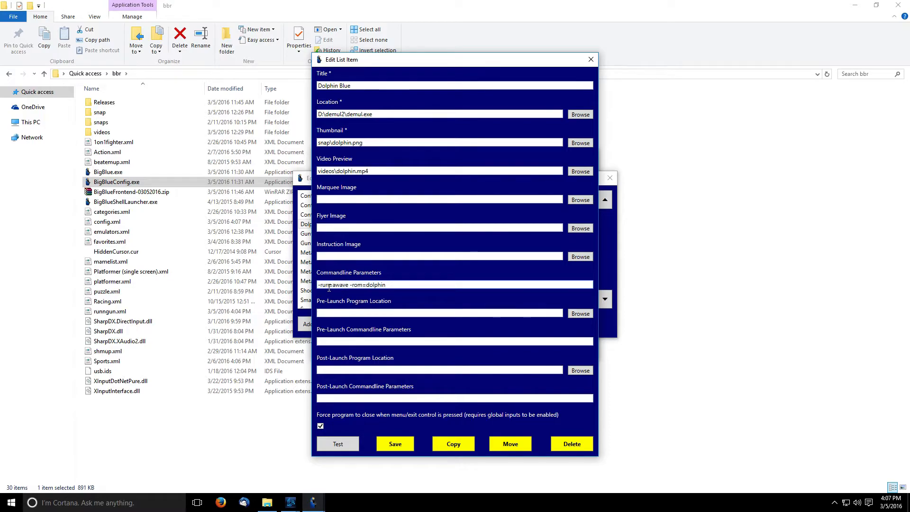
drag(333, 285, 347, 284)
click(335, 285)
click(366, 285)
click(590, 59)
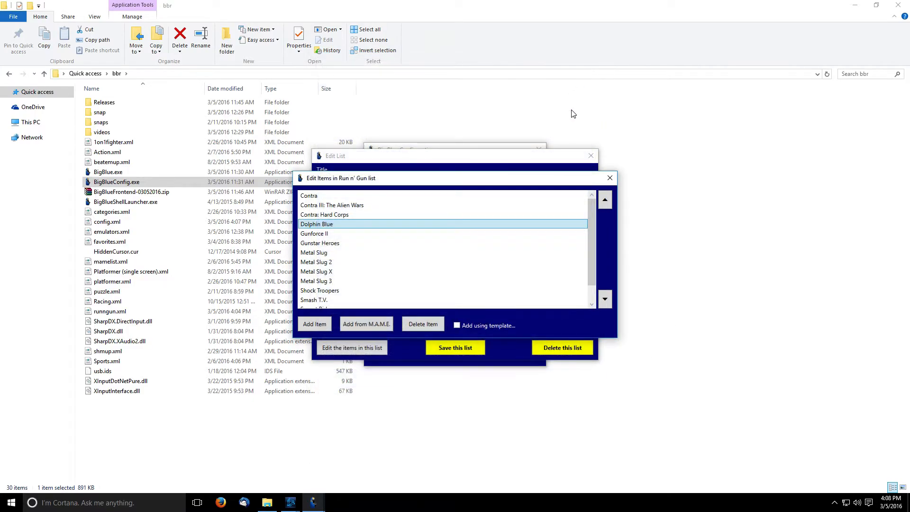
click(610, 178)
click(591, 156)
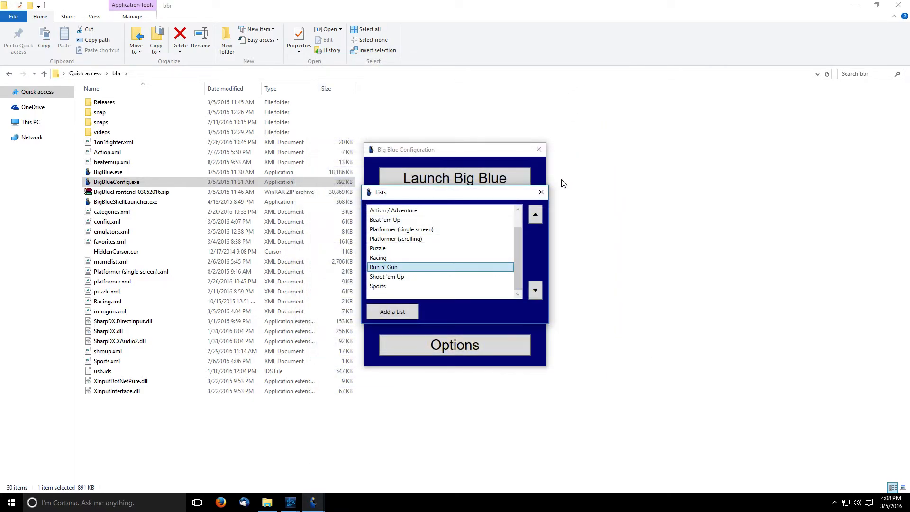
click(541, 193)
Check which keyboard input is assigned to the BIG_BLUE_EXIT action in the control settings, and close them
click(441, 280)
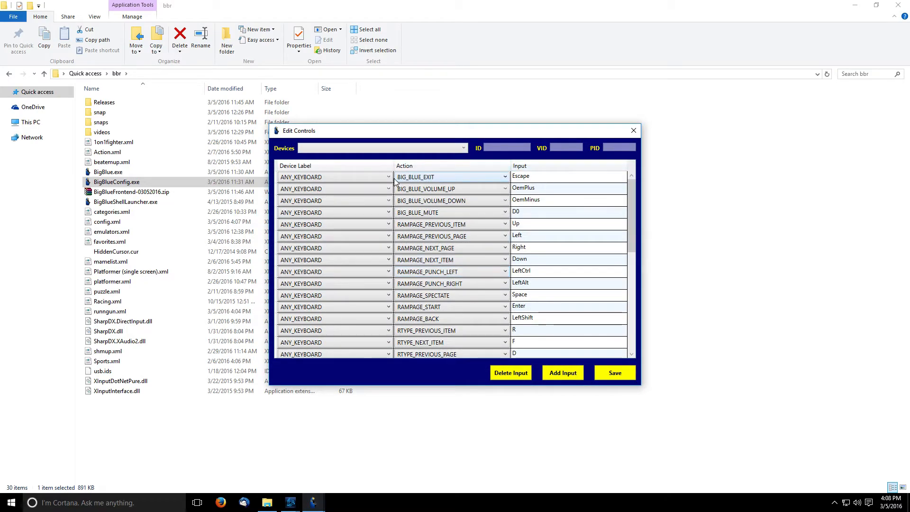
click(531, 177)
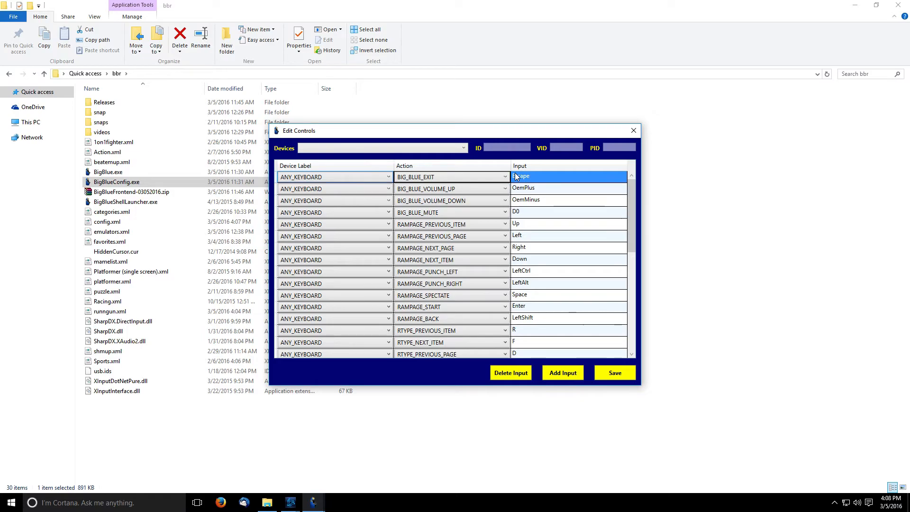
click(635, 131)
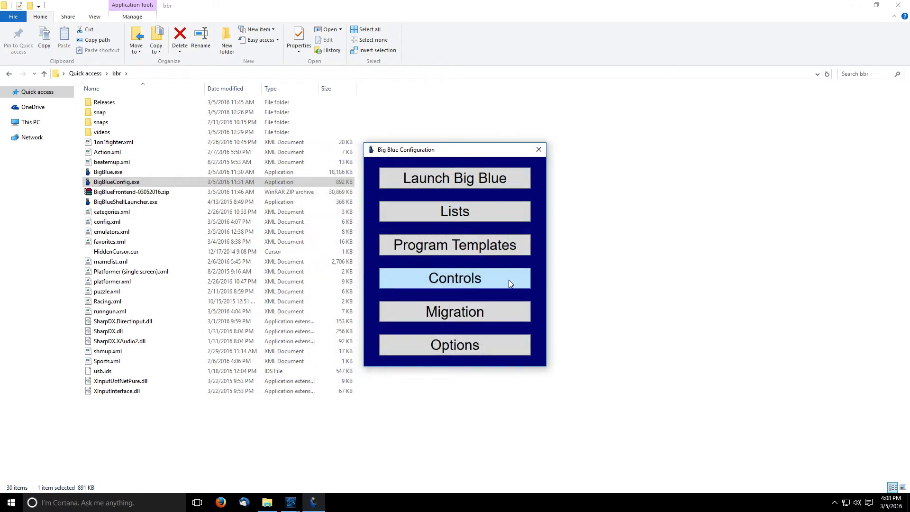
Reopen the Dolphin Blue item of the Run n' Gun list and check its option for forcing the program to close on menu/exit
click(476, 212)
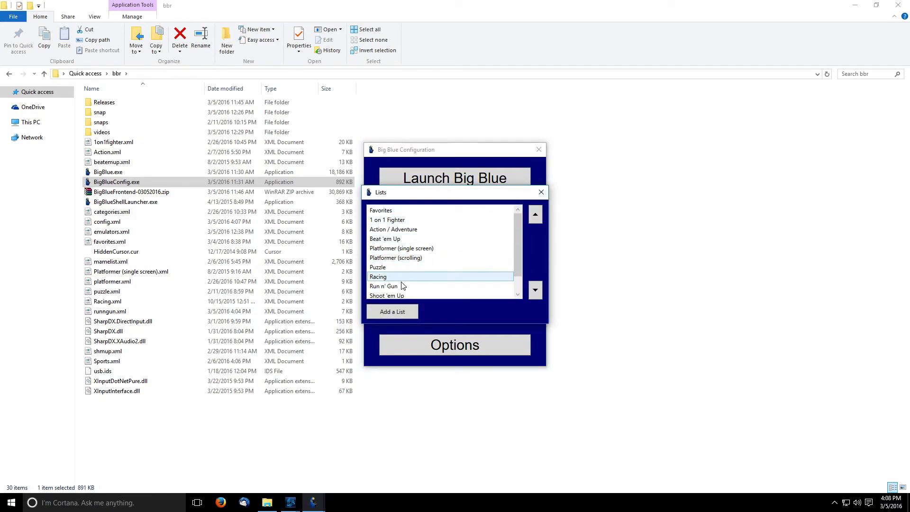
click(389, 285)
click(352, 348)
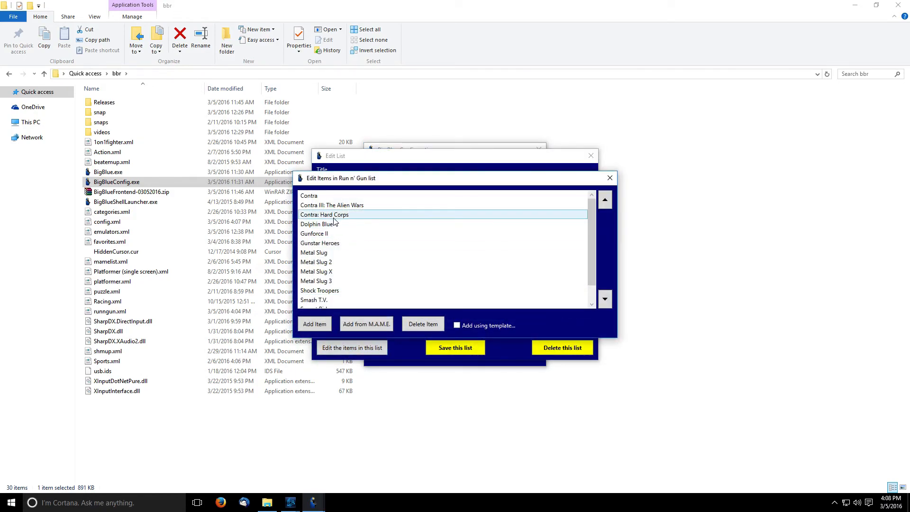
double_click(334, 224)
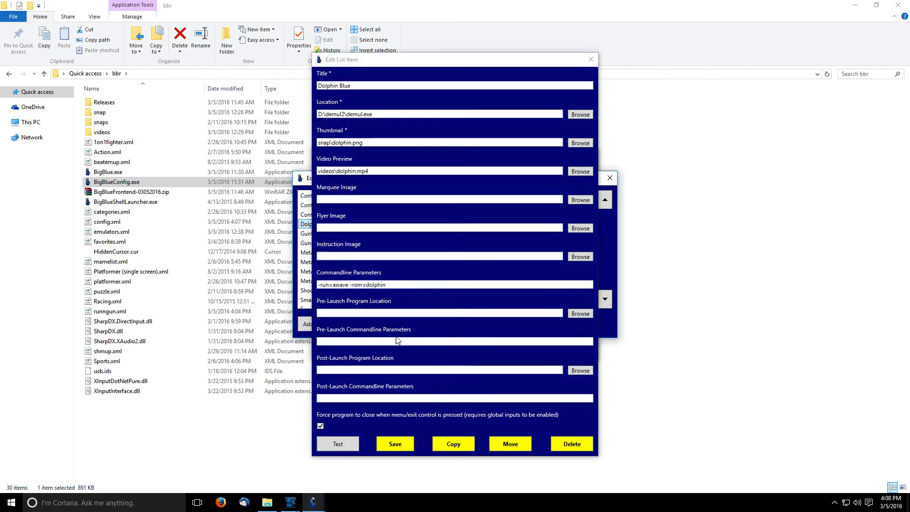
click(321, 425)
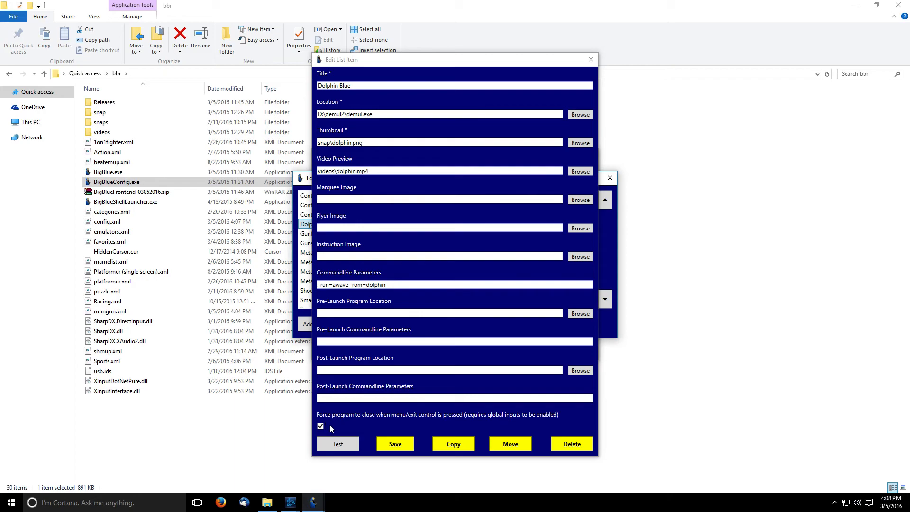